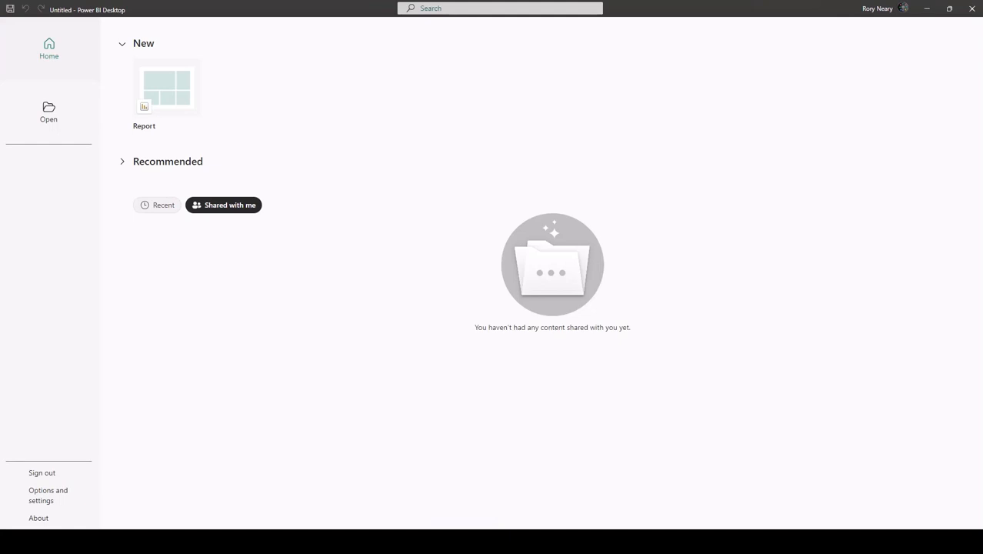
Create a blank report and save it as My Library report in the PowerUpDemo folder under Power BI.
left_click(164, 94)
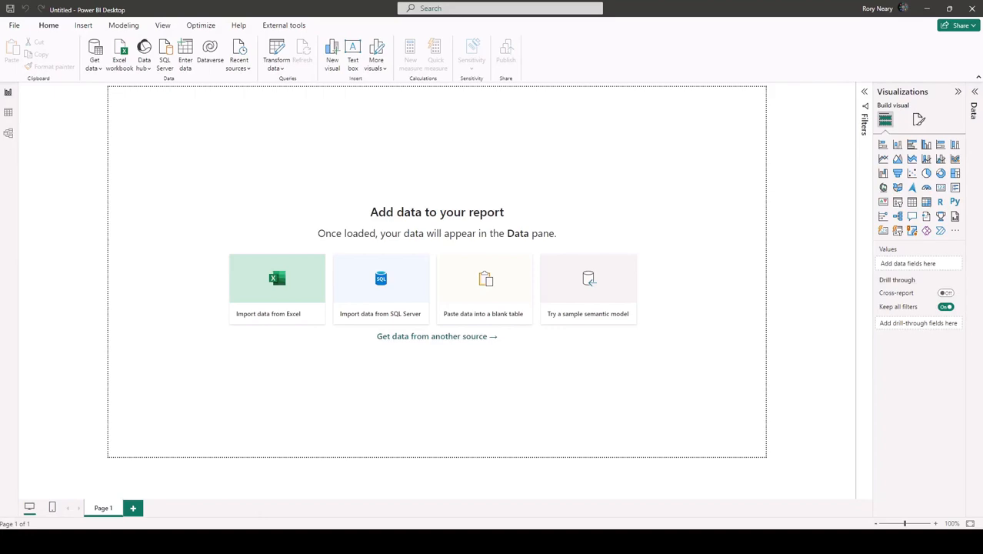
left_click(13, 24)
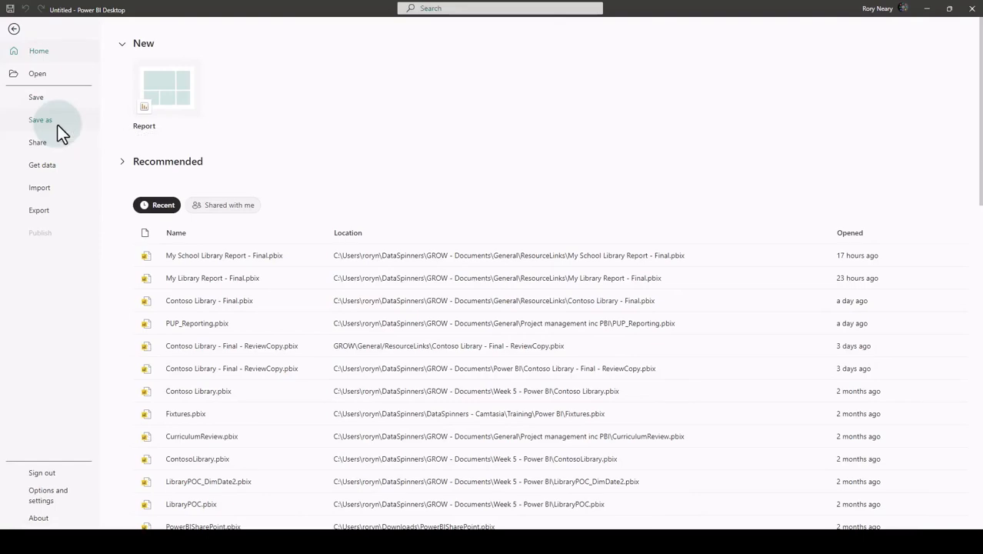
key("Escape")
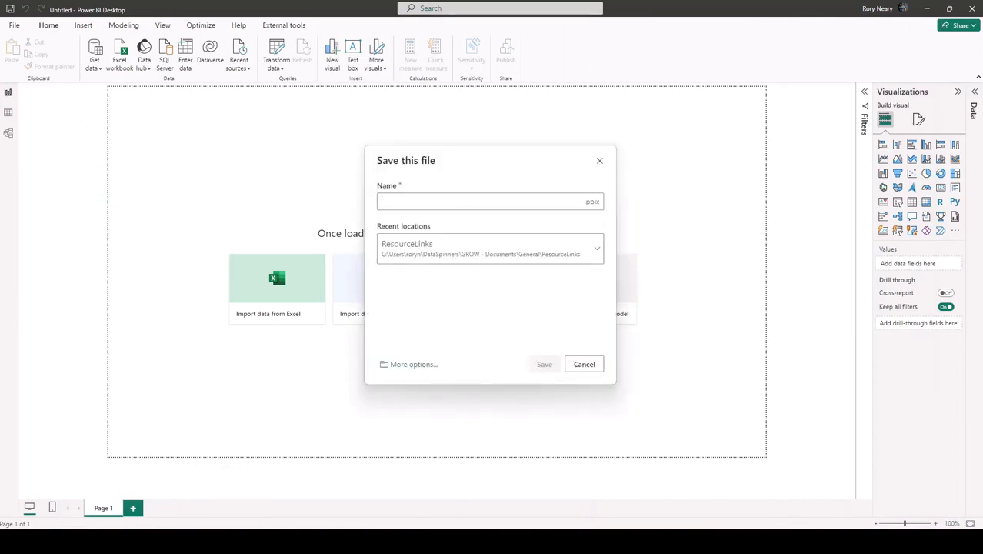
left_click(415, 366)
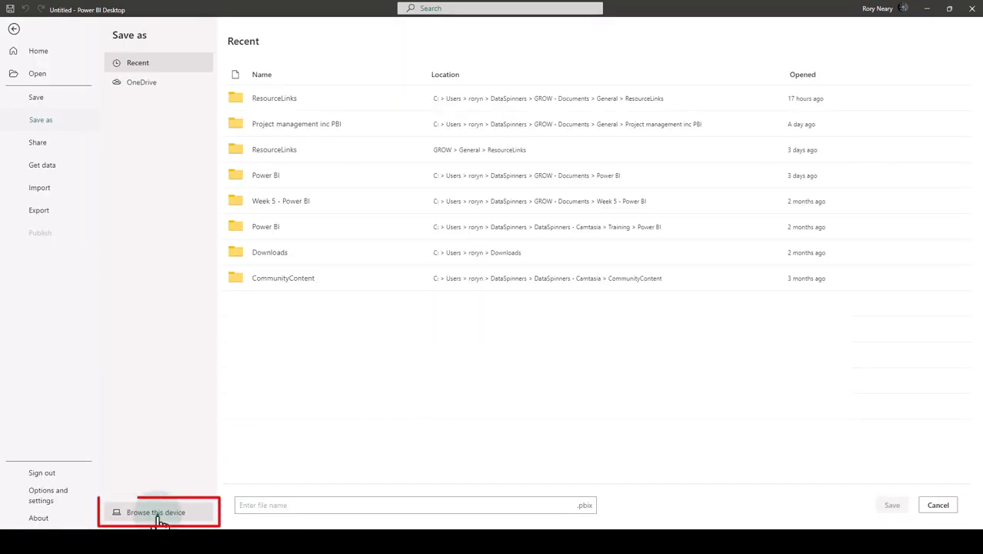
left_click(157, 514)
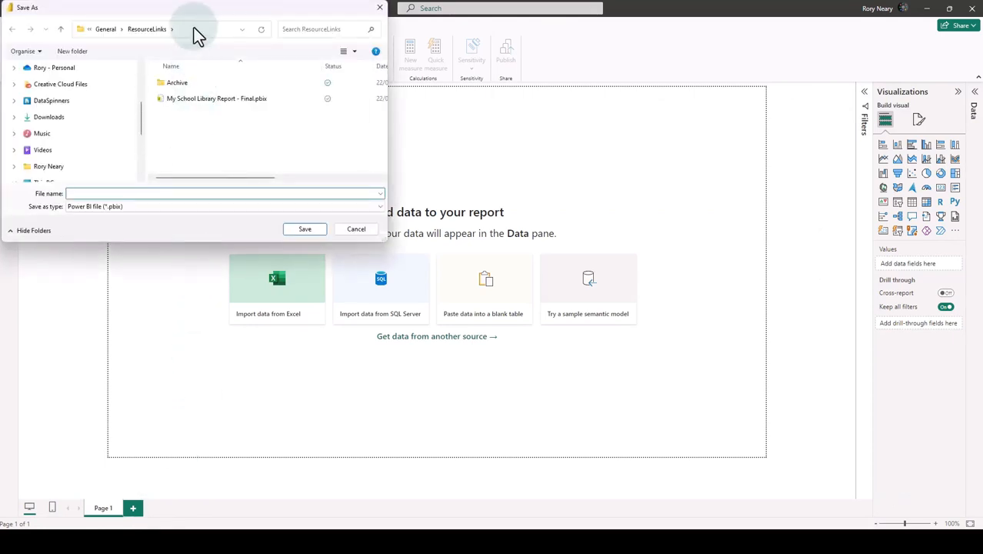
left_click(194, 31)
type("pinners\\GROW - Documents\\Power BI\\PowerUpDemo")
key("Return")
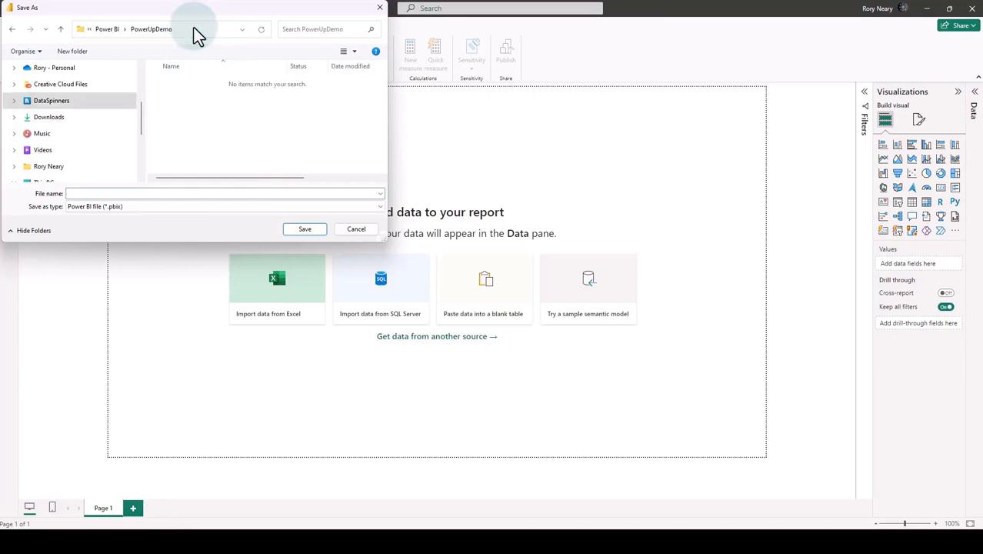
type("My Library report")
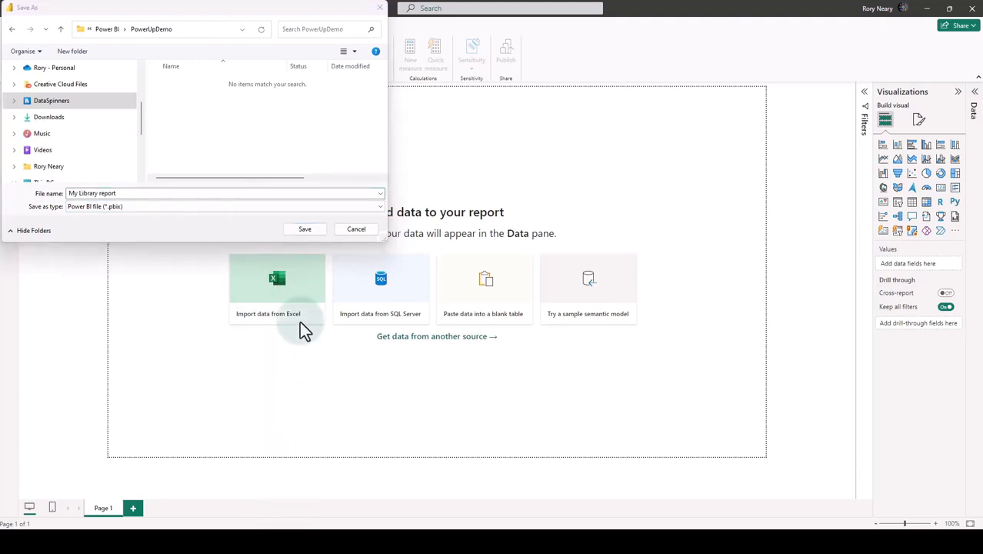
left_click(305, 229)
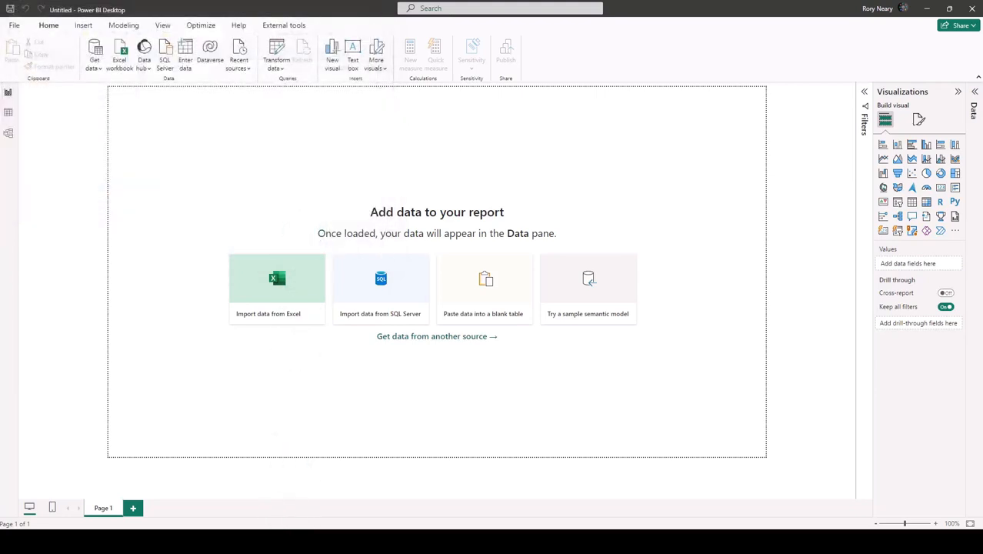
Rename the report's Page 1 as Landing Page.
left_click(104, 511)
double_click(105, 510)
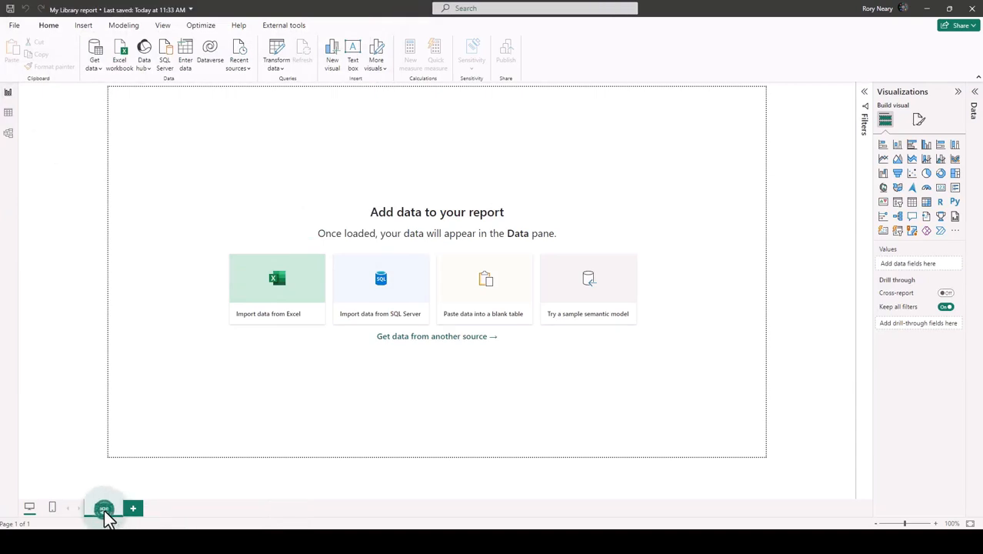
type("Reading")
type(" Page")
key("Return")
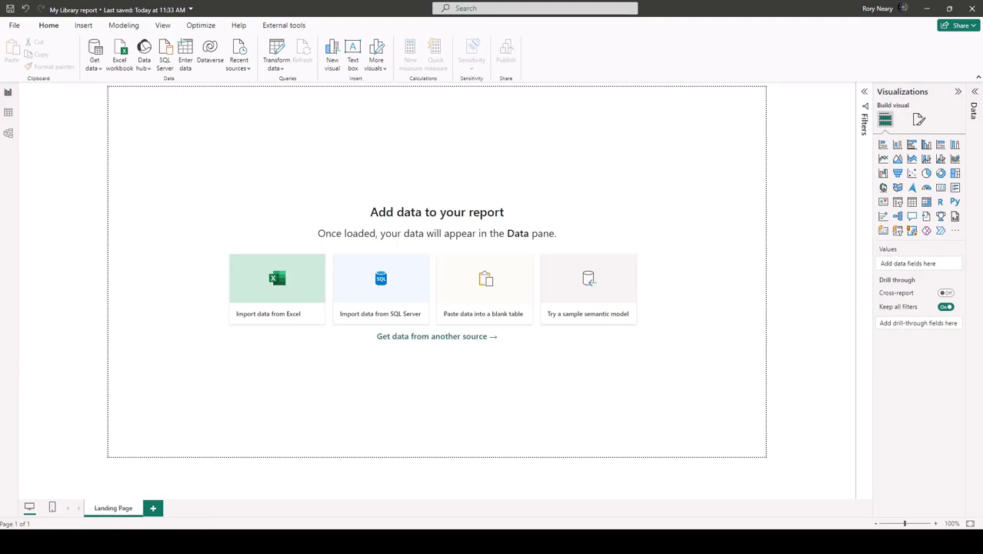
Add Background.jpg from the ResourceLinks folder as the Landing Page's canvas background image.
left_click(598, 208)
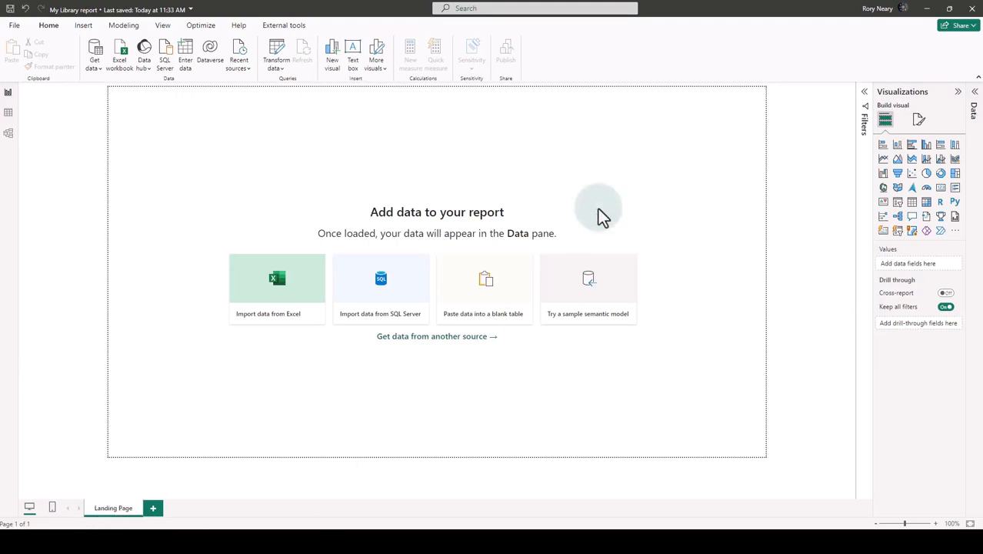
left_click(919, 122)
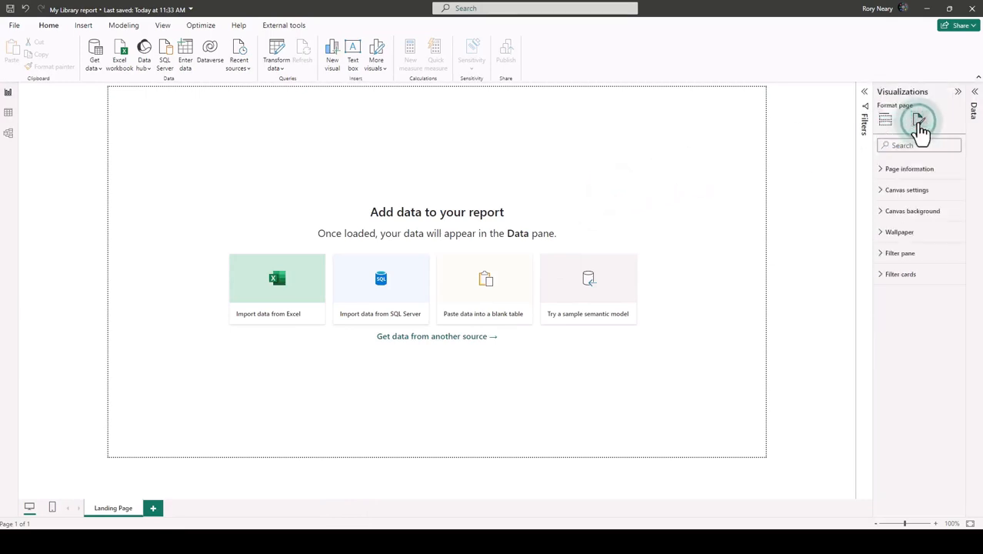
left_click(689, 201)
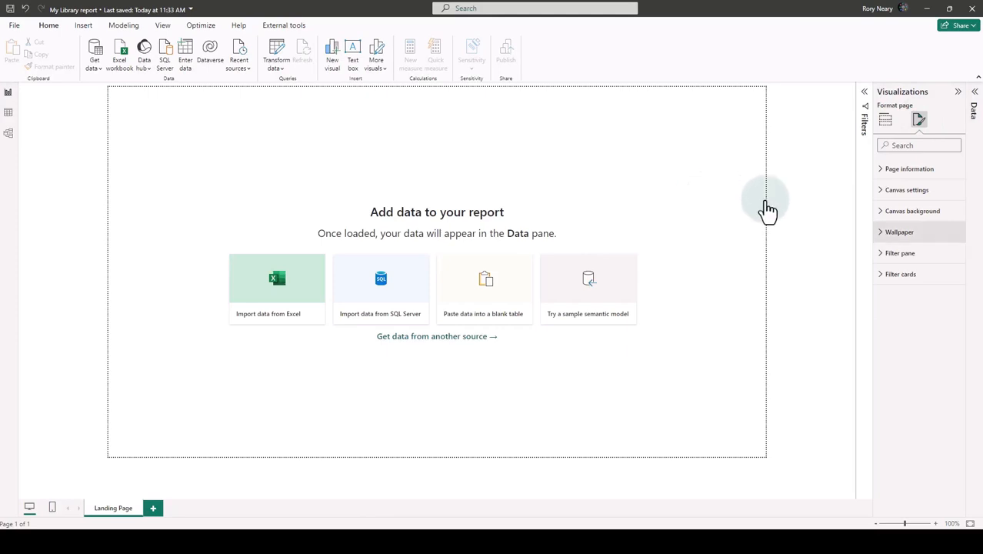
left_click(882, 210)
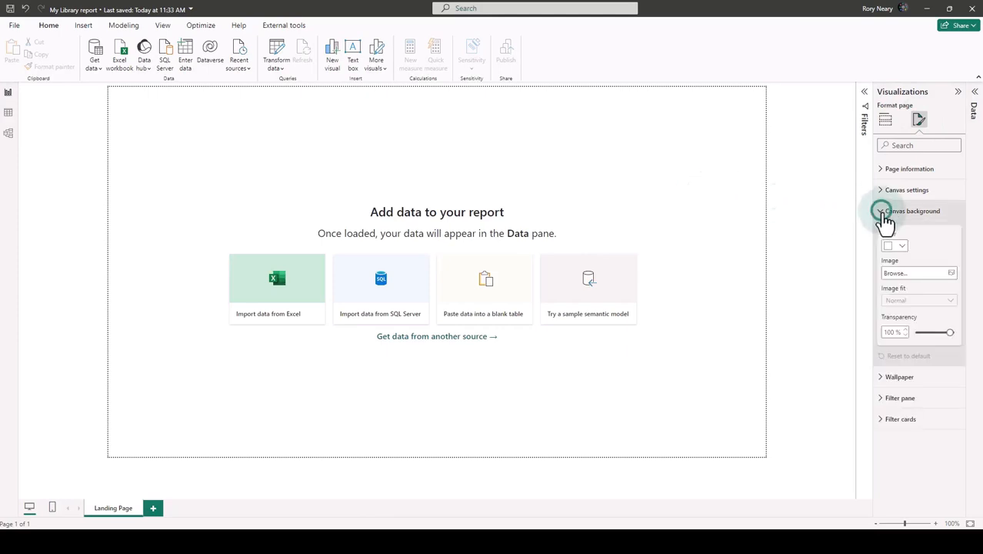
left_click(952, 274)
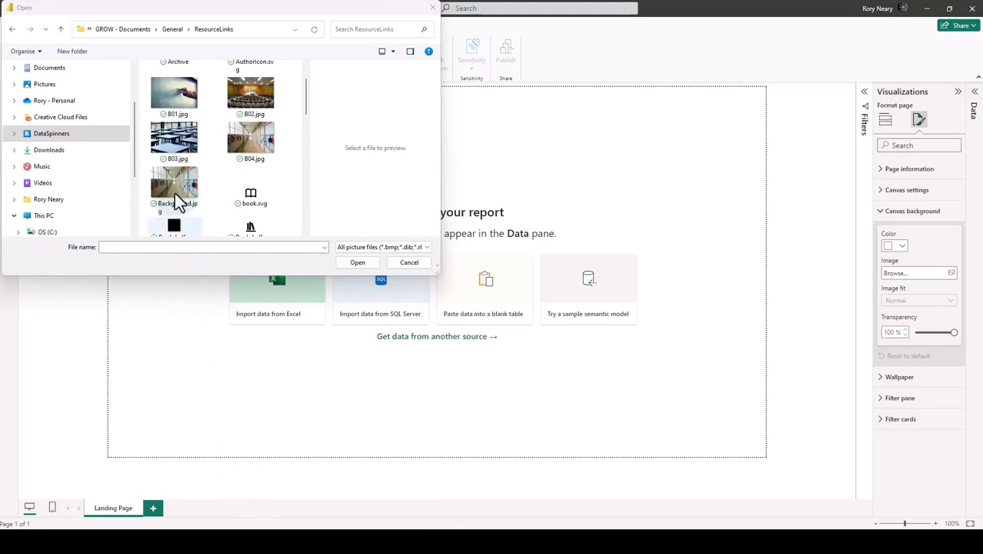
left_click(174, 190)
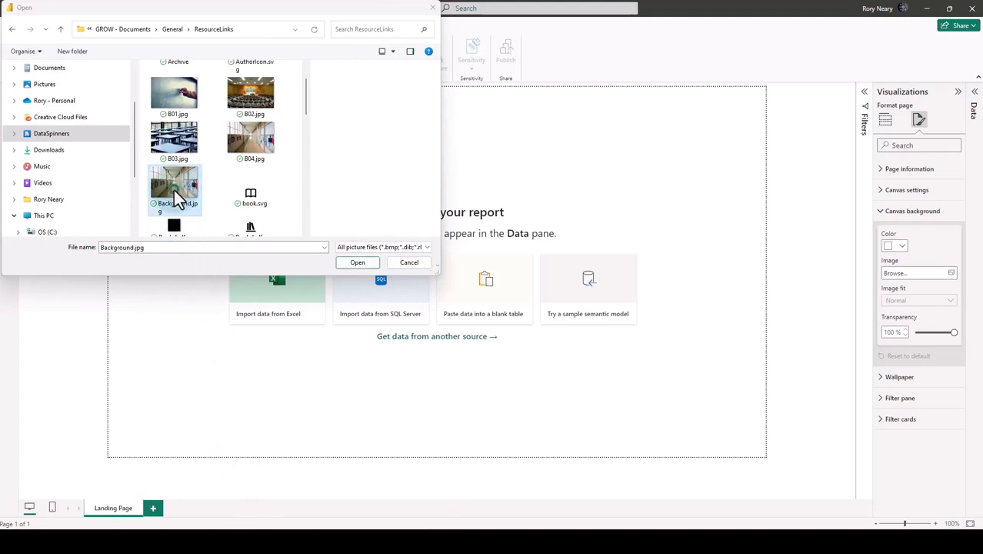
left_click(357, 263)
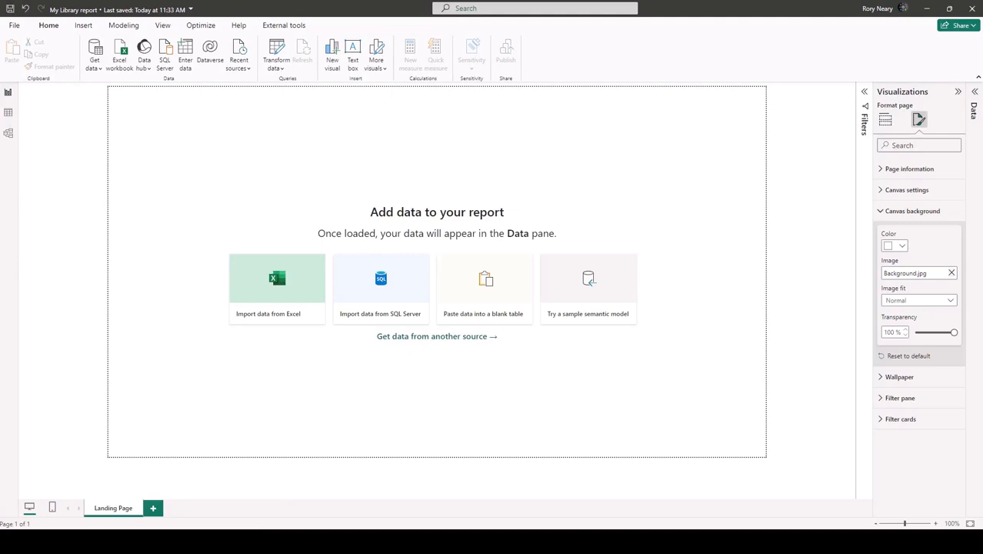
Set the canvas background's transparency to 60% and its image fit to Fill.
left_click(892, 332)
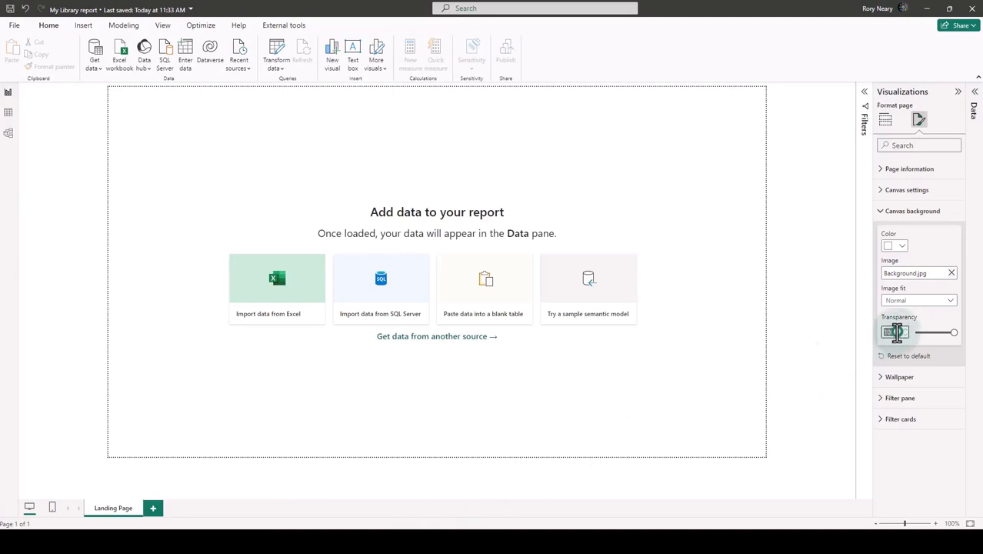
type("60")
key("Return")
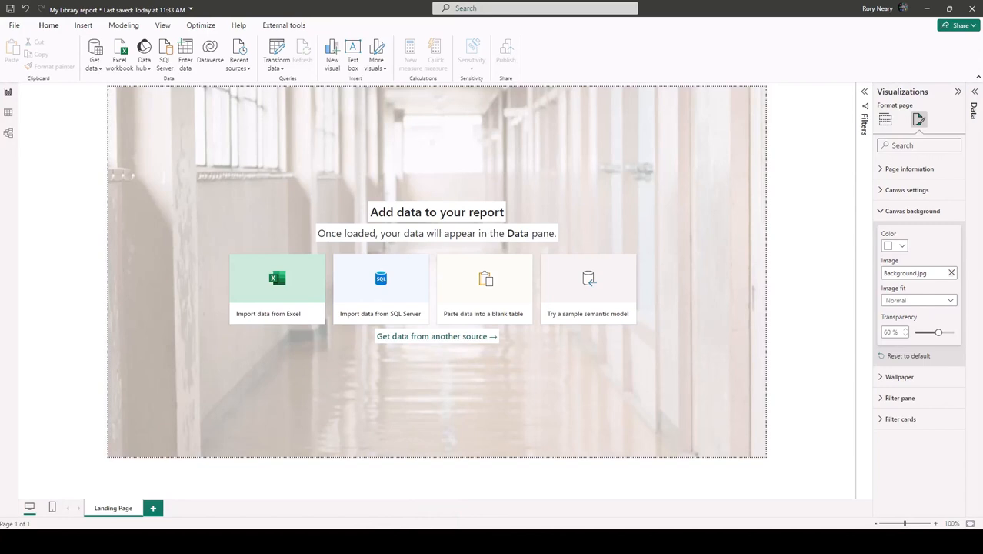
left_click(951, 300)
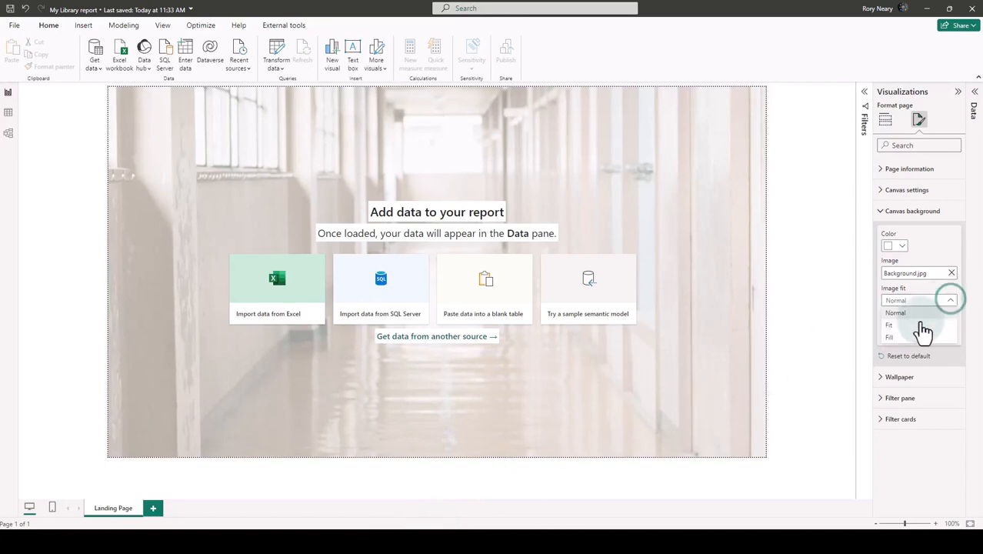
left_click(898, 337)
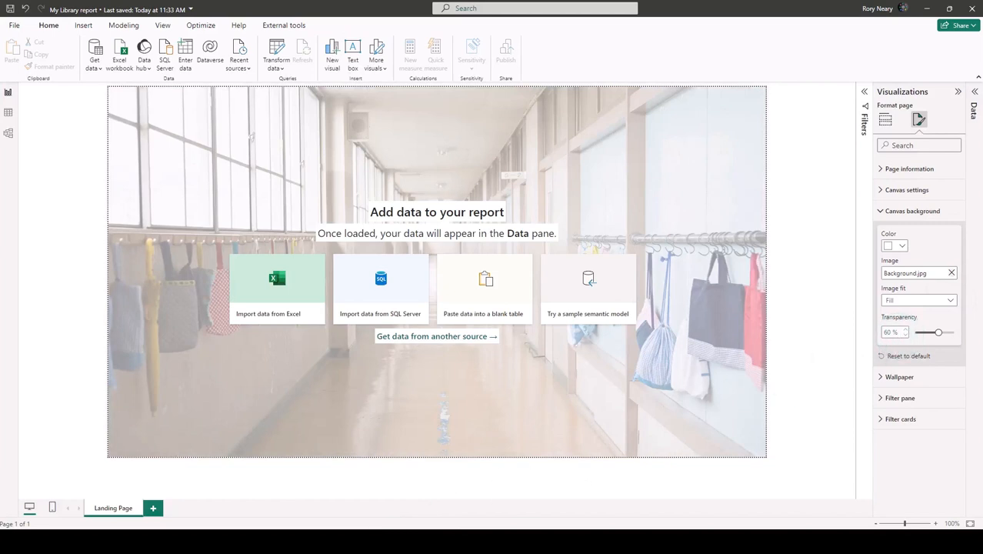
Set the page's wallpaper colour to black (#000000).
left_click(882, 379)
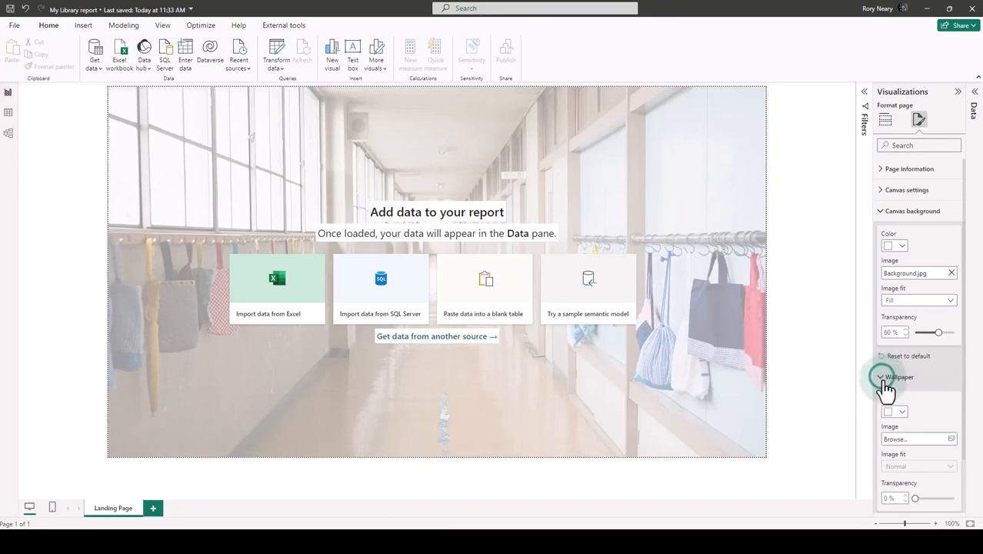
left_click(902, 413)
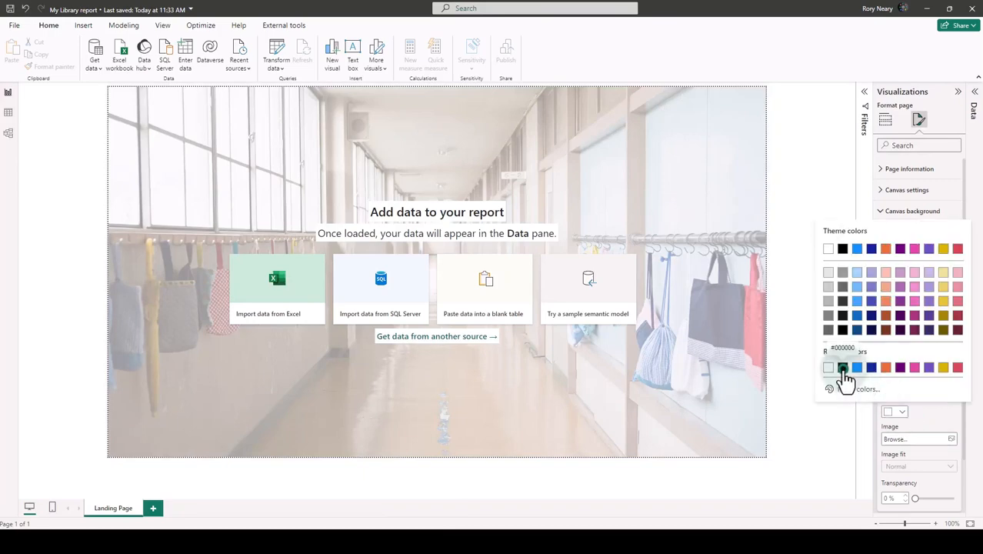
left_click(843, 368)
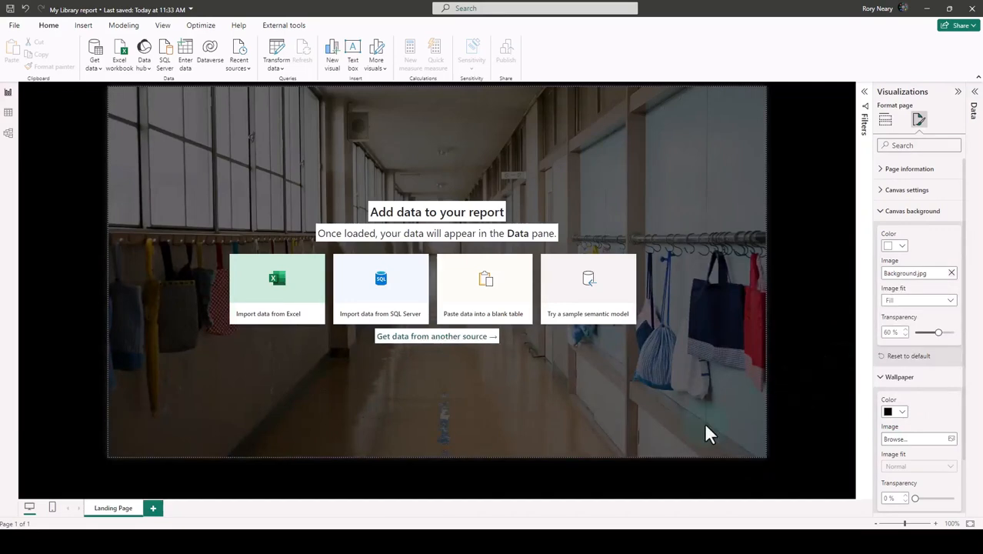
scroll(437, 272, "up", 1)
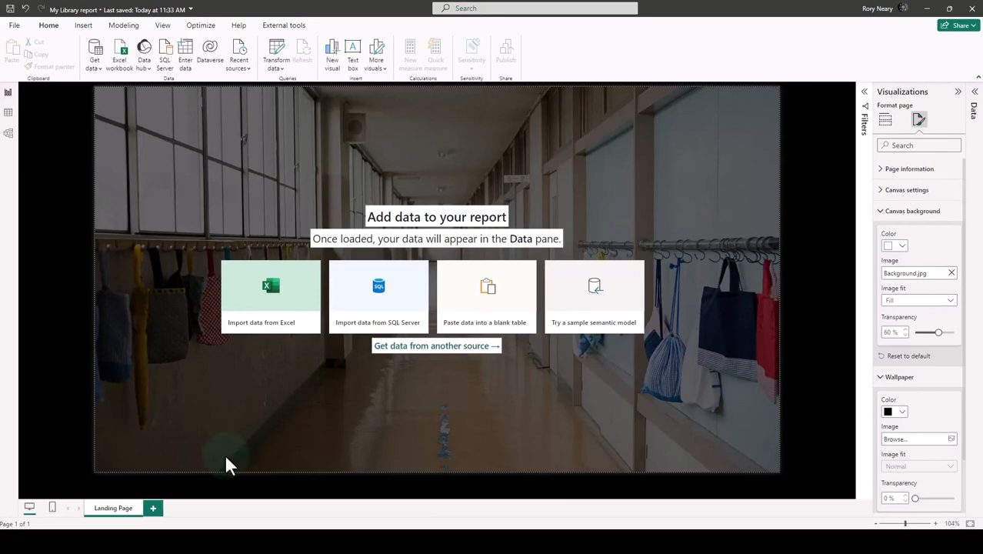
Duplicate the Landing Page four times and rename the first copy as Filters.
right_click(105, 505)
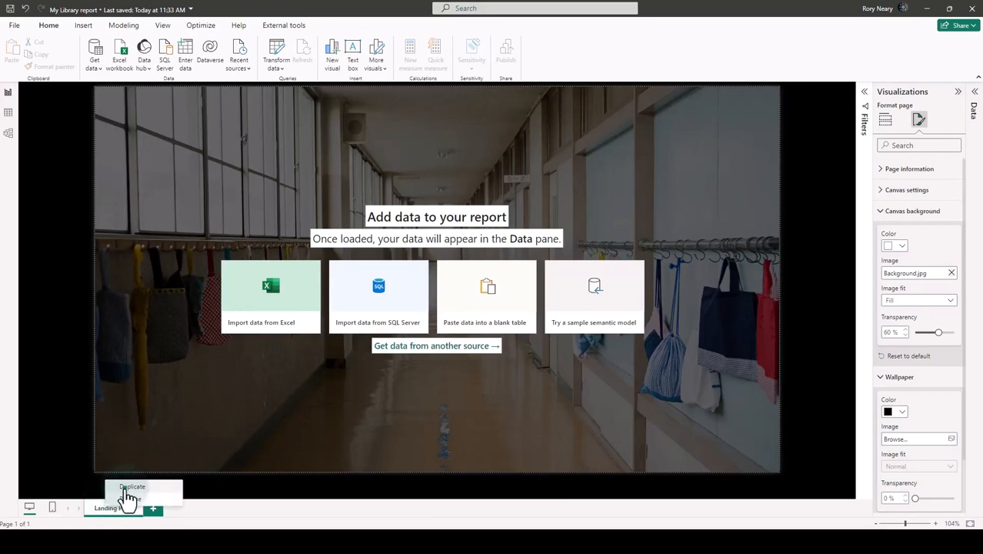
left_click(129, 487)
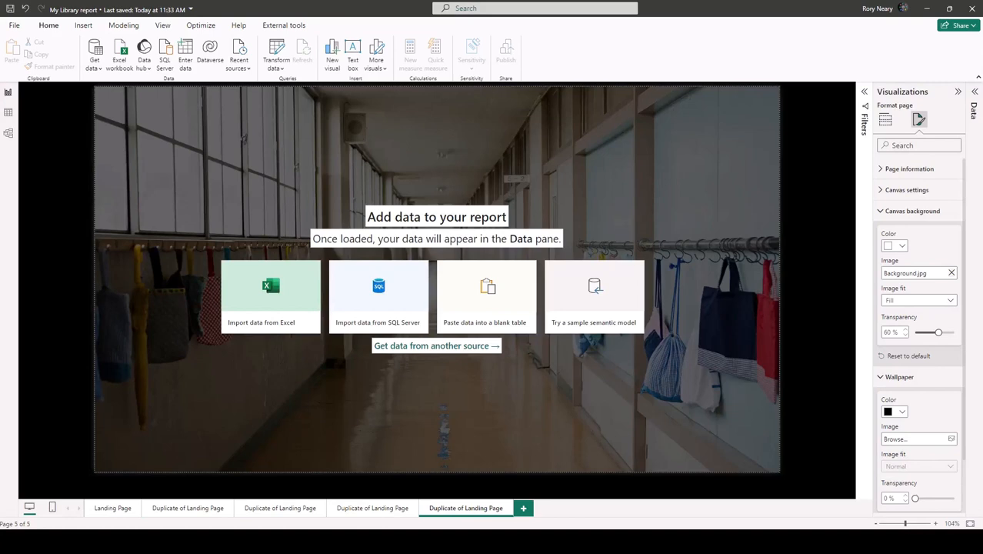
double_click(182, 509)
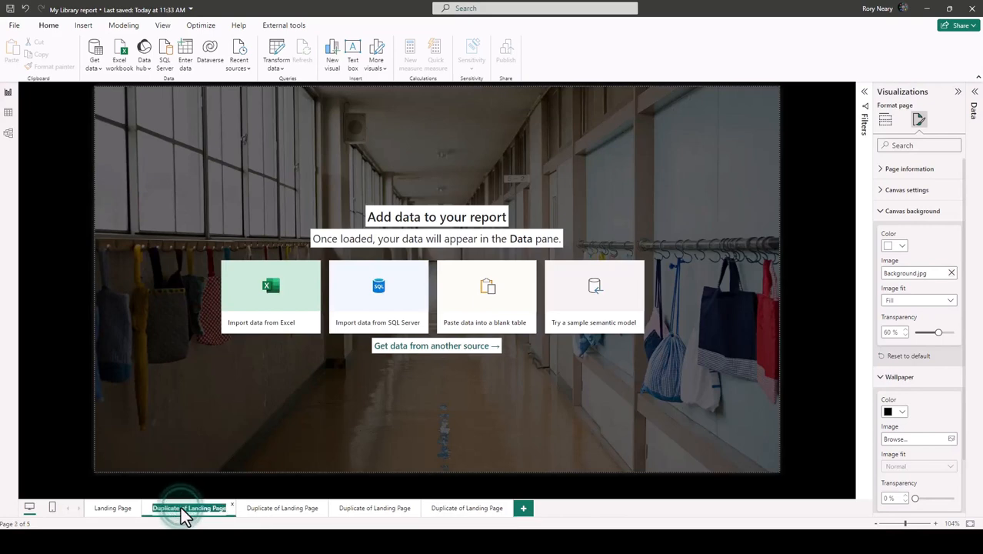
type("Filters")
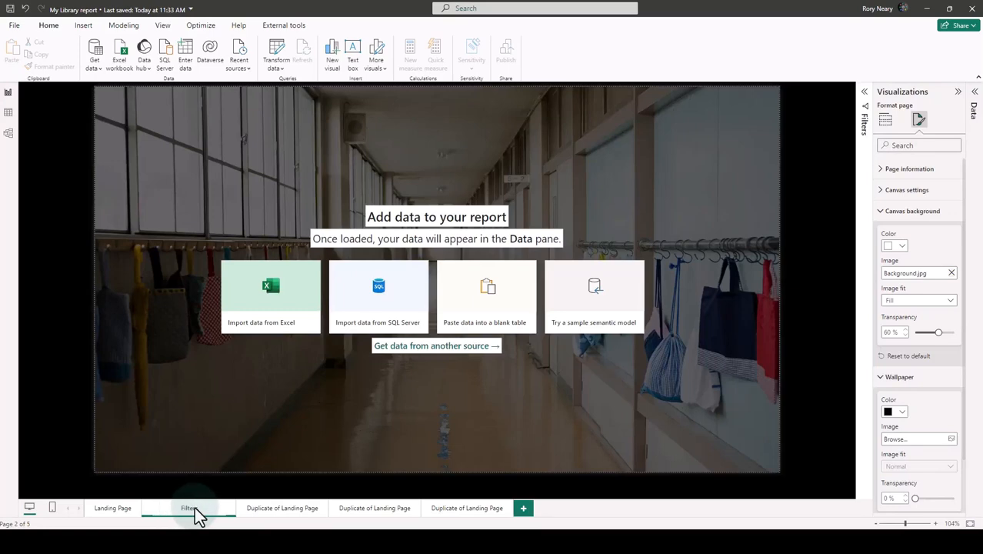
Rename the remaining Landing Page copies, in order, as Current Loans, Students Review and Detail.
left_click(286, 512)
double_click(231, 511)
type("Current L")
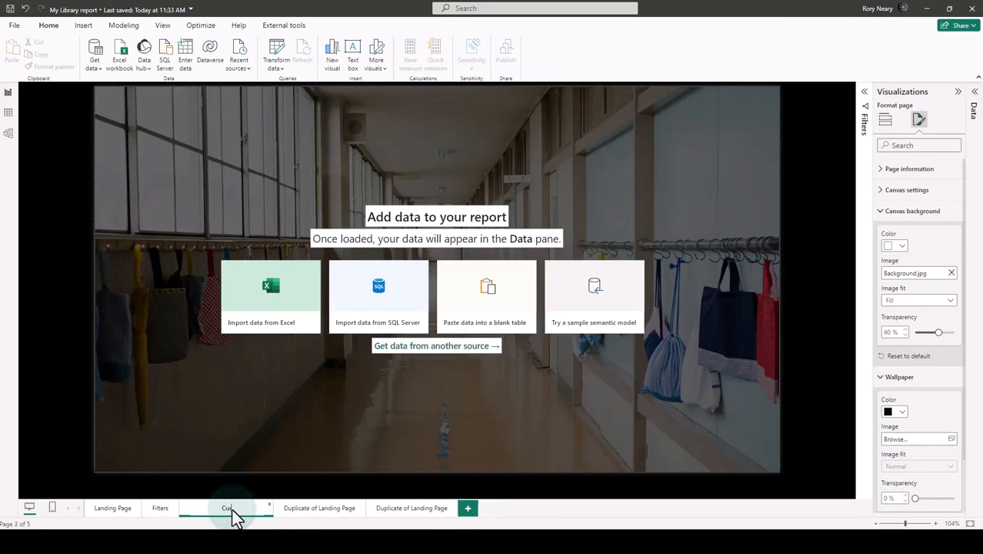
type("oans")
left_click(310, 519)
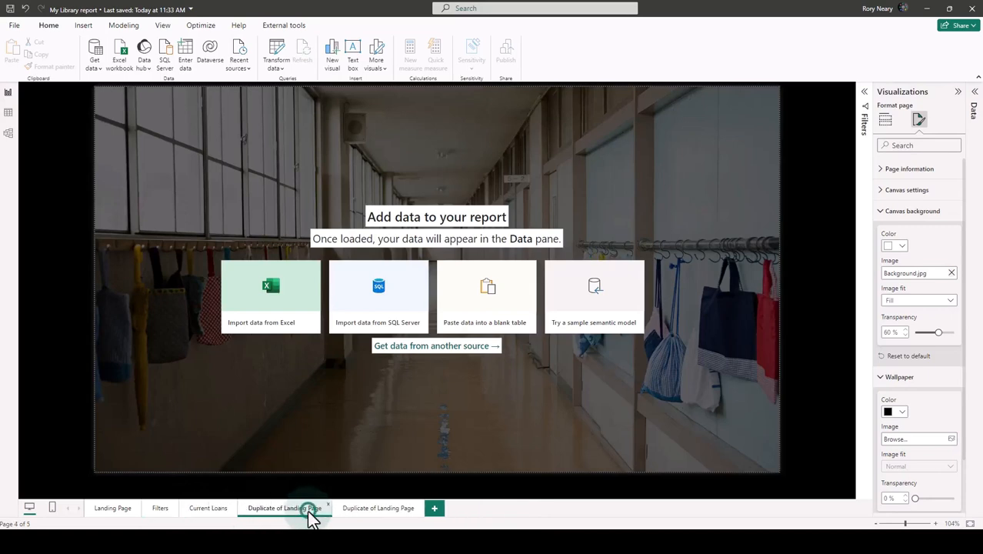
double_click(308, 508)
type("Students Review")
key("Return")
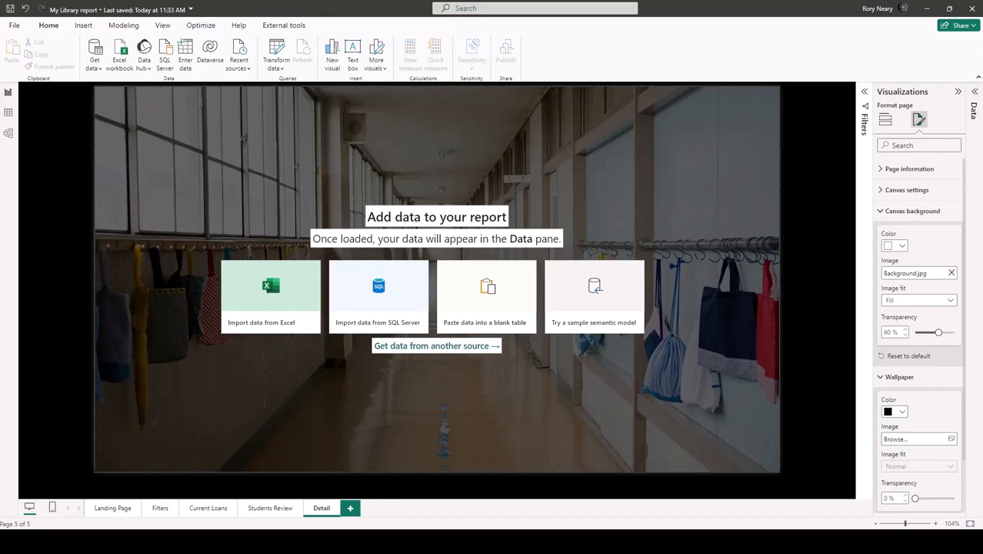
Hide the Detail page and return to the Landing Page.
right_click(317, 510)
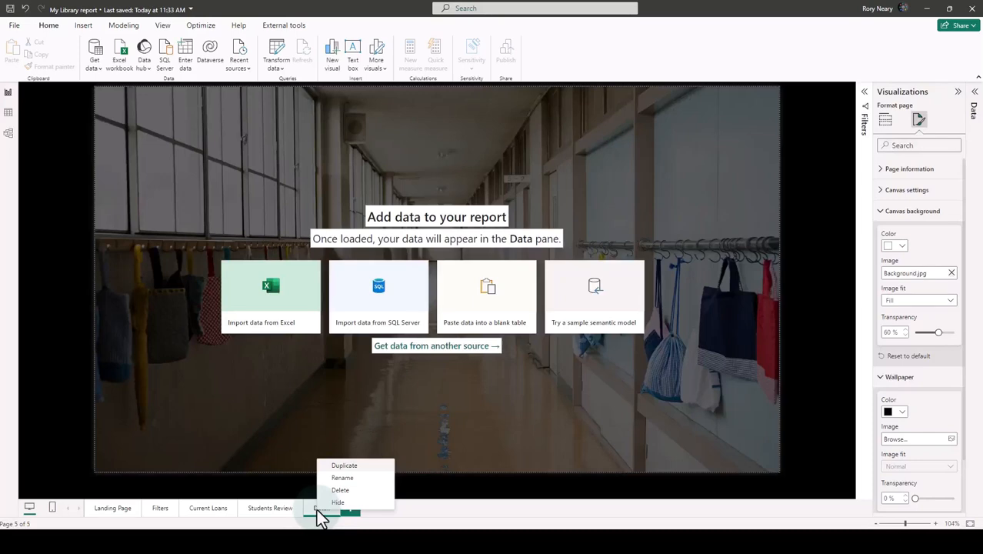
left_click(350, 503)
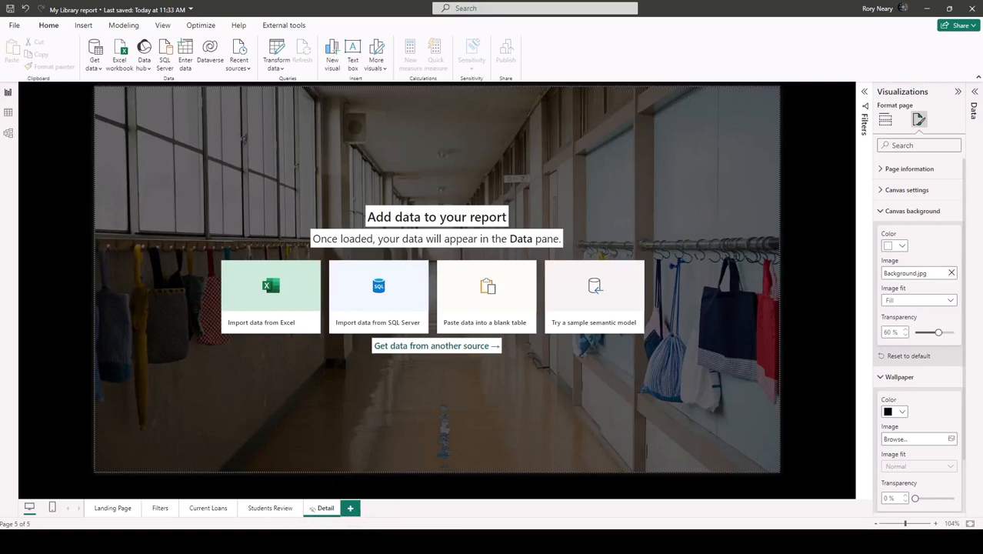
left_click(115, 509)
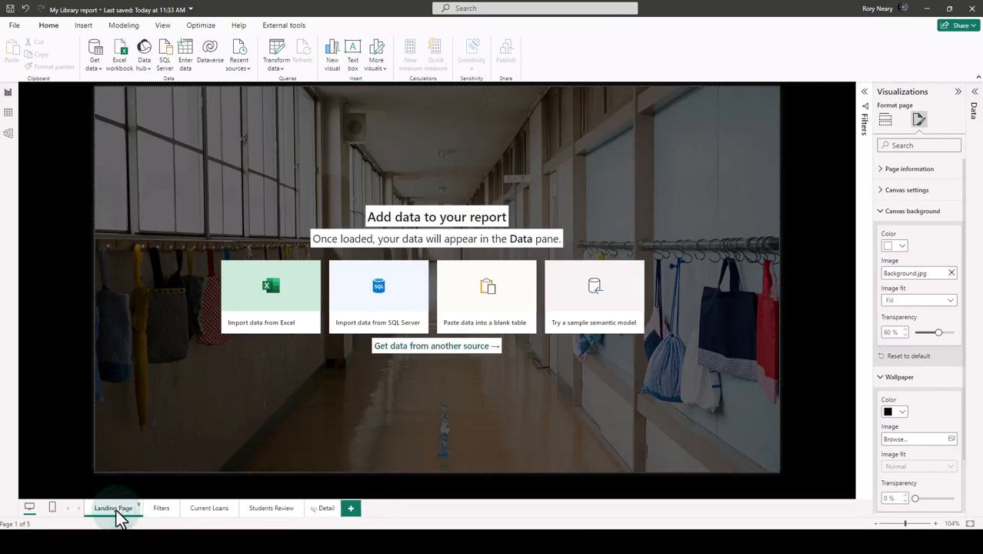
Insert the LibraryLogo.jpg image on the Landing Page, shrunk and placed in the page's upper-left corner.
left_click(84, 26)
left_click(378, 53)
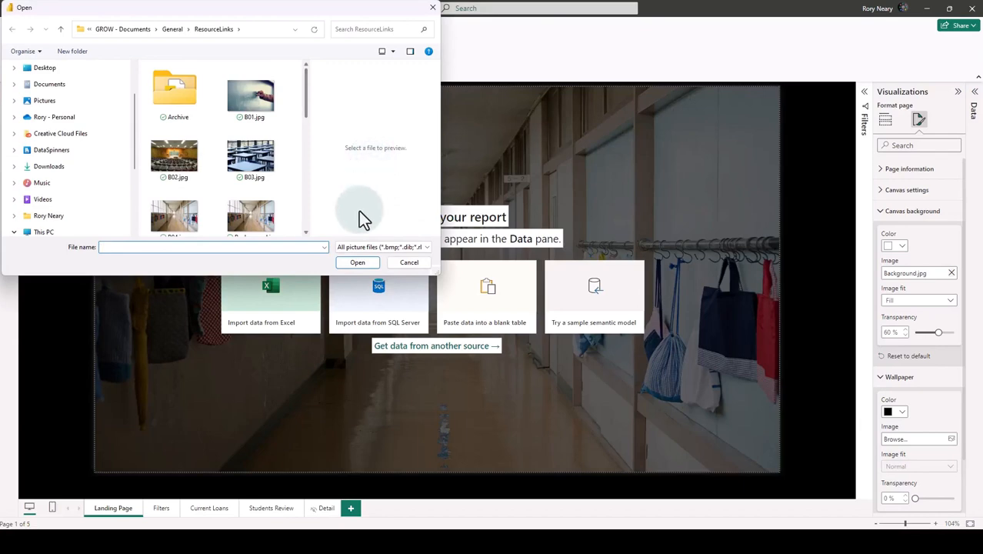
scroll(216, 146, "down", 5)
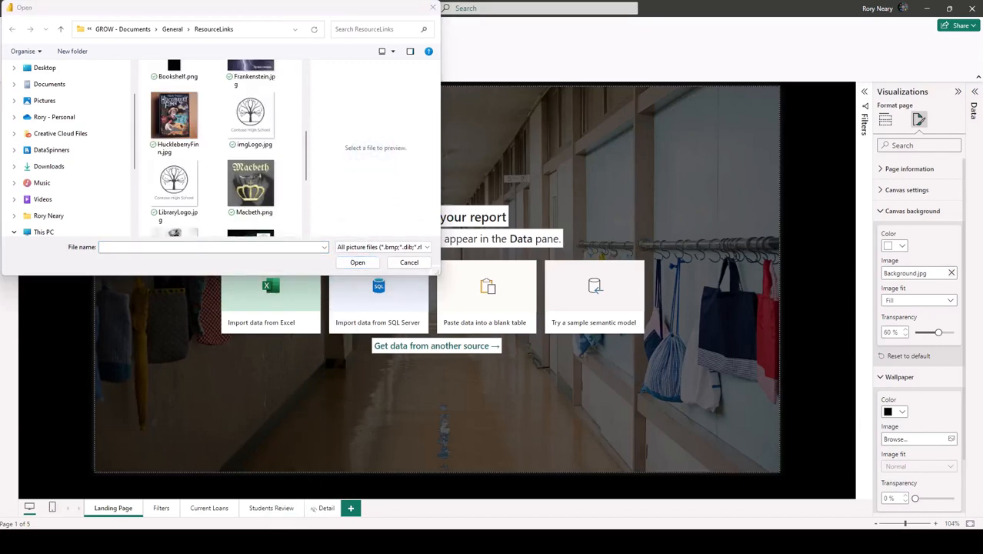
left_click(176, 188)
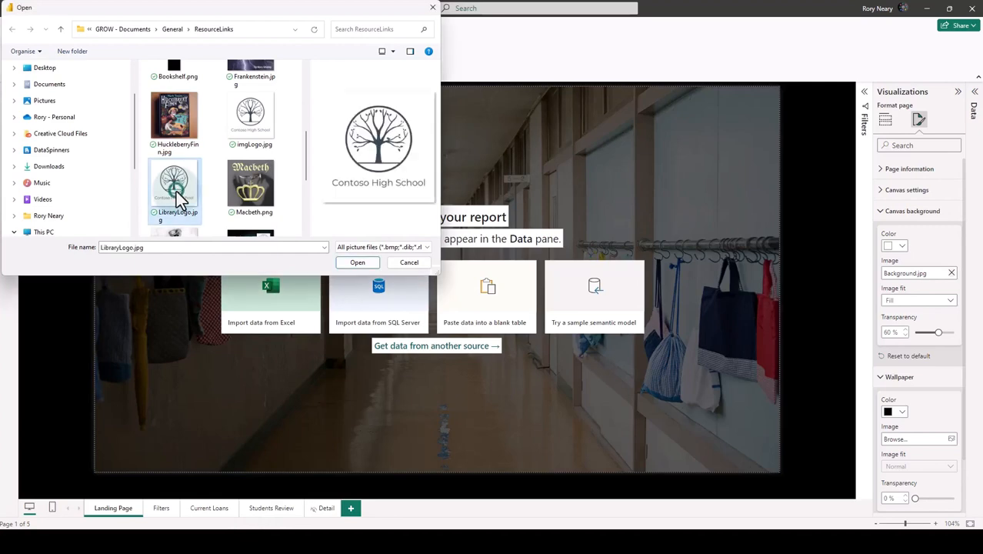
left_click(347, 263)
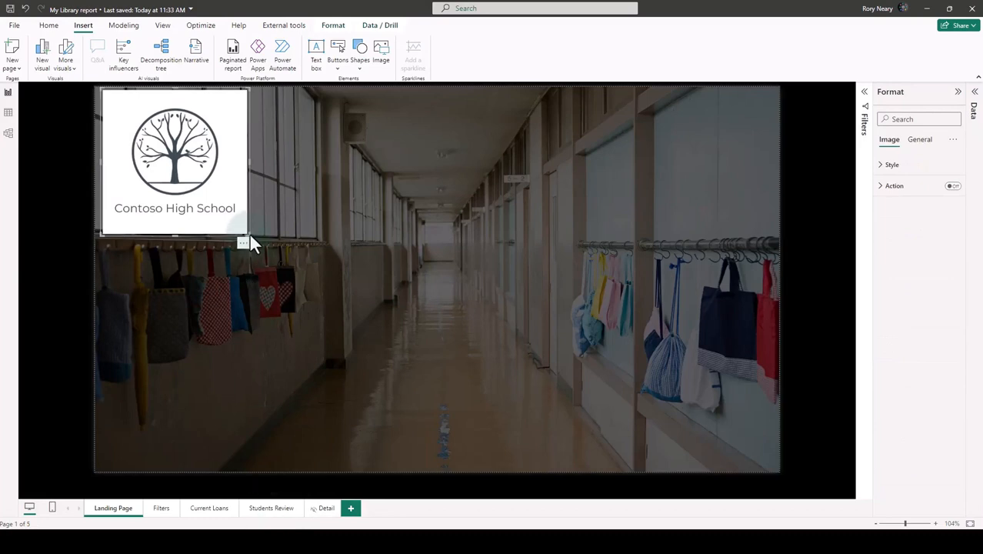
left_click_drag(244, 232, 222, 203)
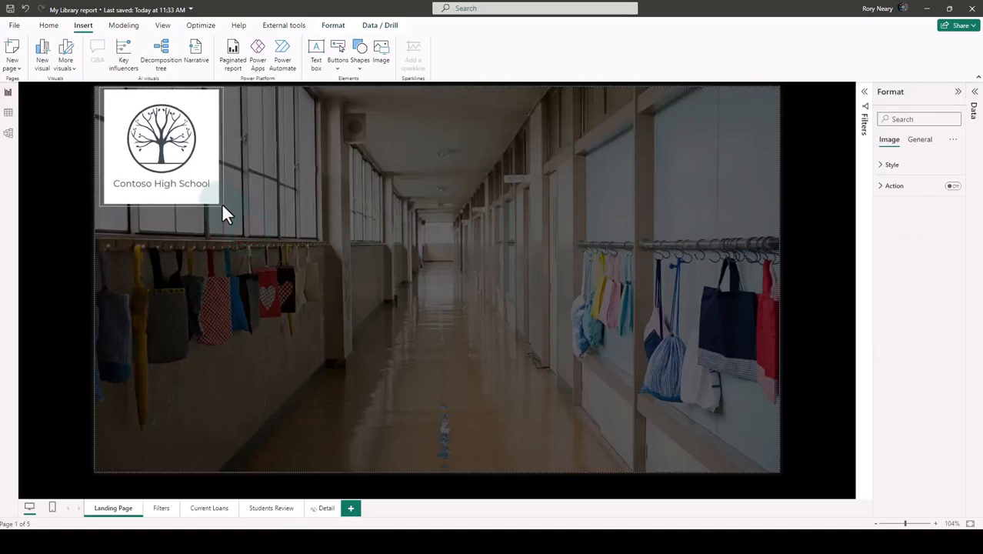
left_click_drag(176, 152, 177, 157)
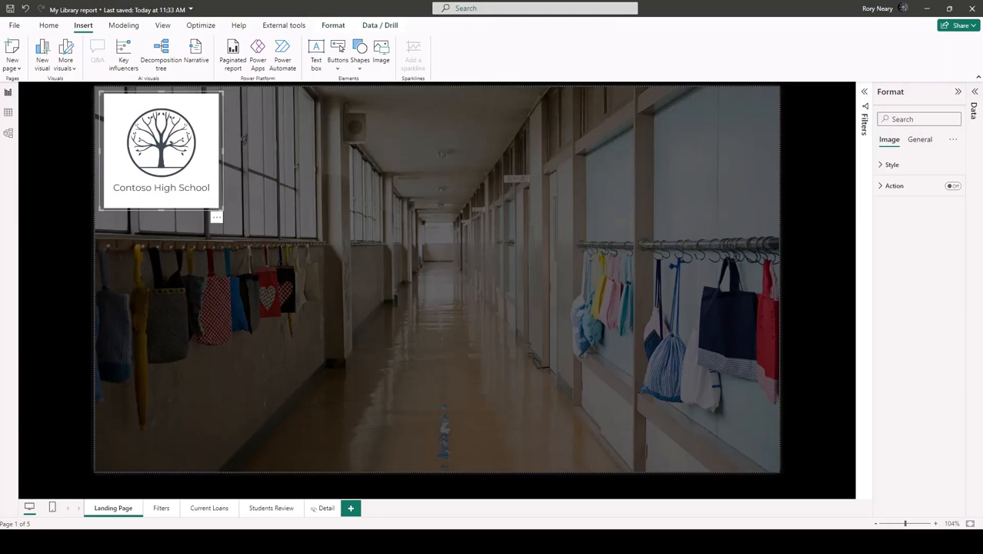
Insert a blank button and place it, enlarged to a wide rectangle, in the upper-right half of the page.
left_click(337, 70)
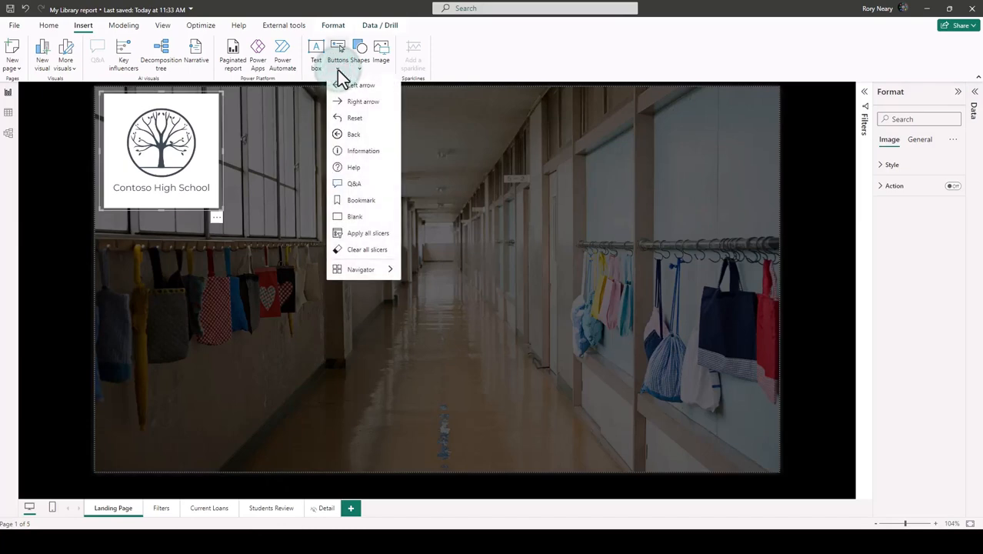
left_click(354, 217)
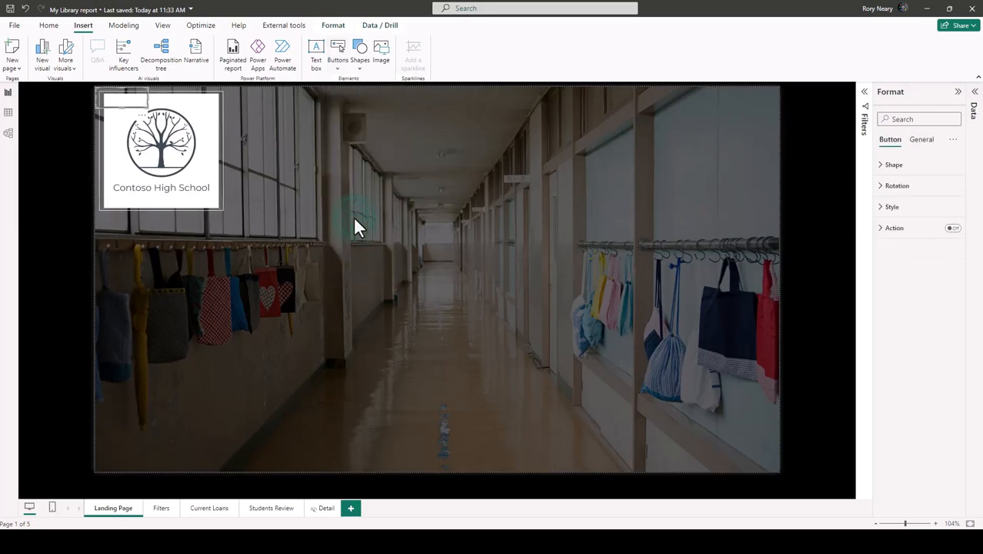
left_click_drag(127, 98, 683, 198)
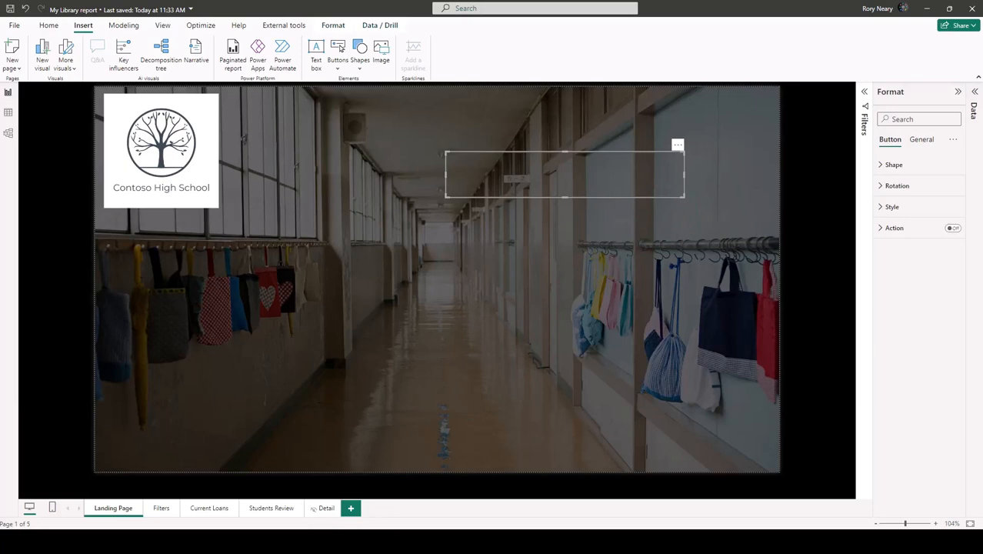
Turn on the blank button's fill and set its transparency to 0%.
left_click(906, 119)
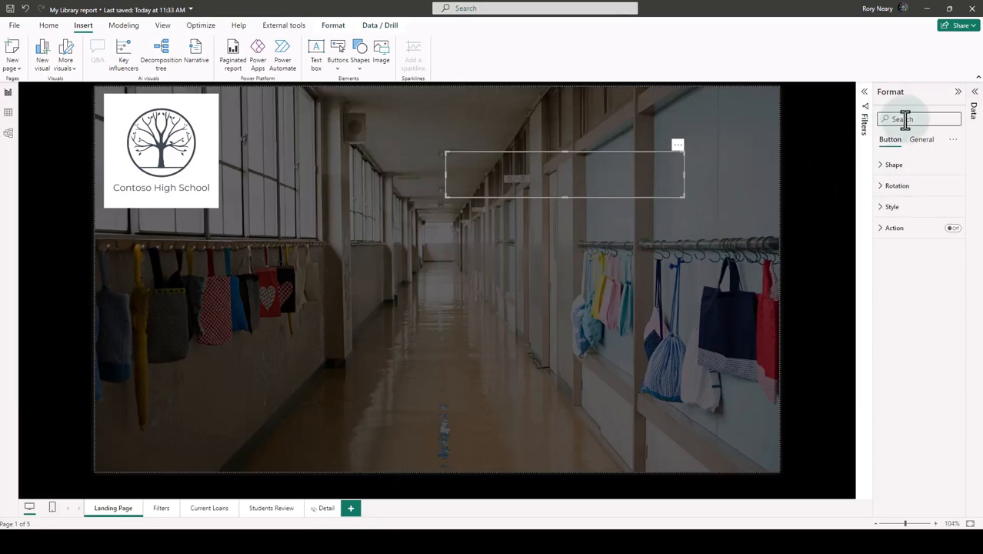
type("fill")
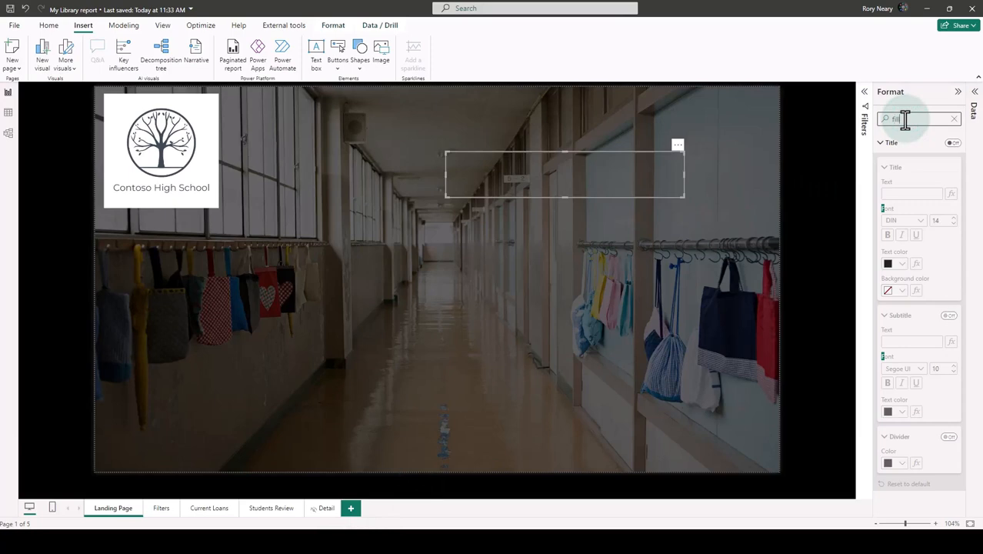
left_click(950, 167)
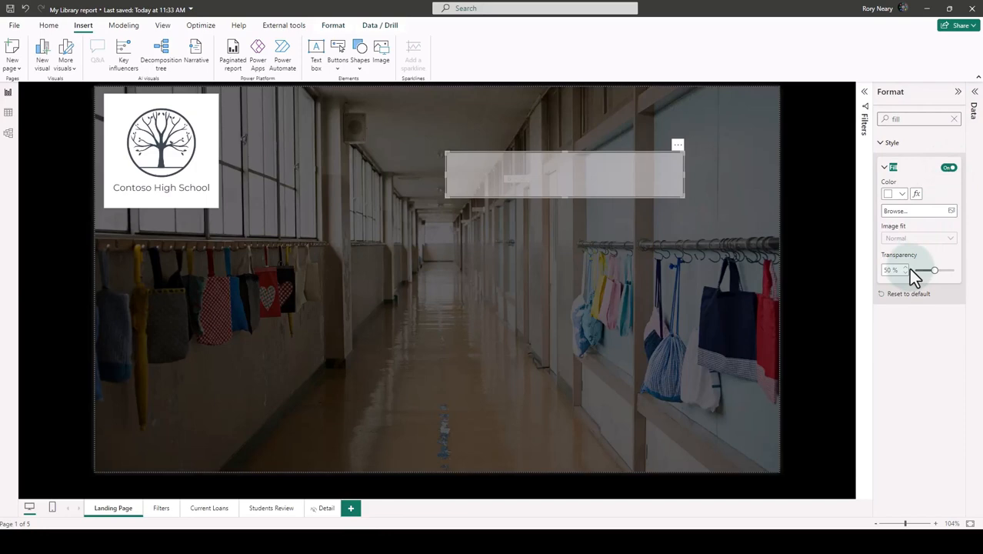
left_click_drag(934, 271, 913, 277)
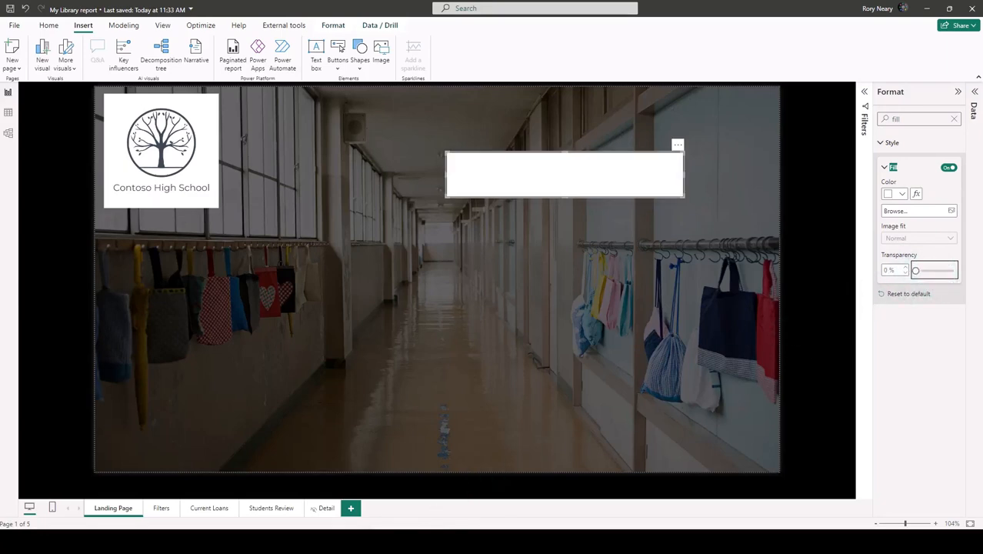
left_click(956, 125)
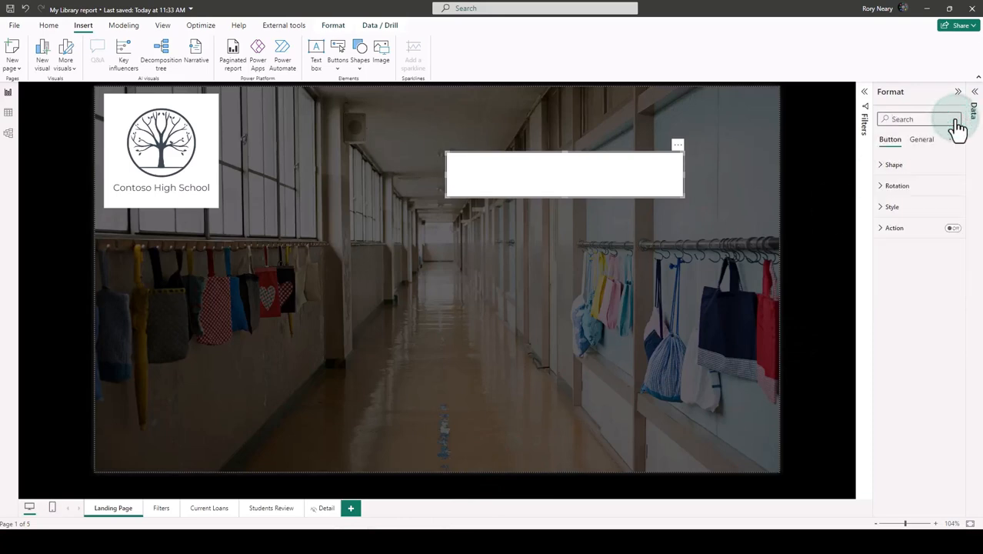
Turn on text for the button's Default state and set the label to Current Loans.
left_click(887, 206)
left_click(929, 256)
left_click(949, 284)
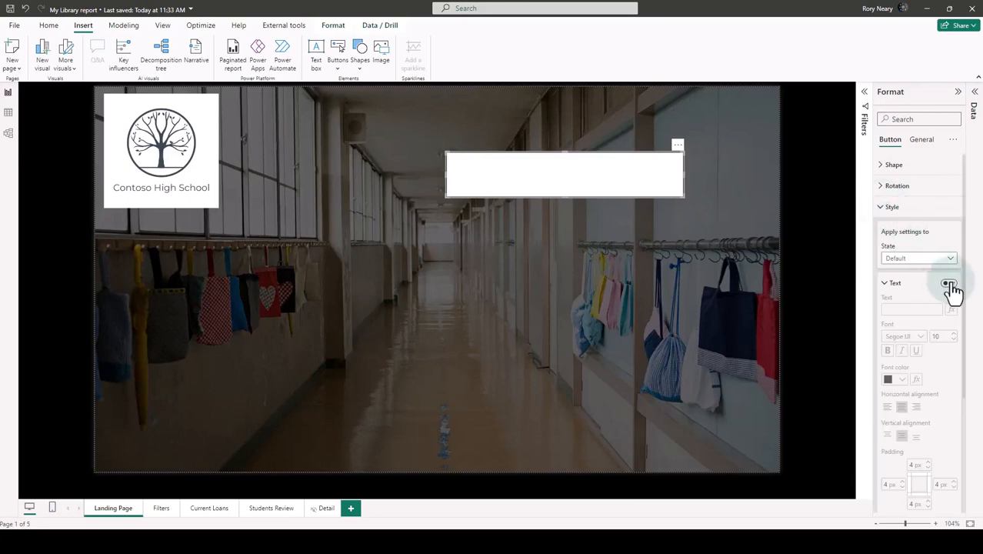
left_click(900, 307)
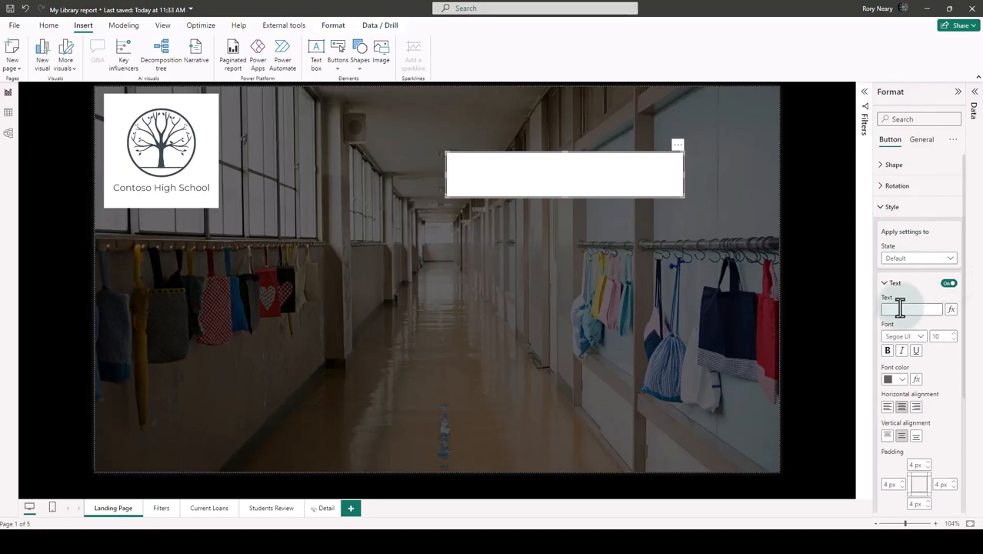
type("Current Loans")
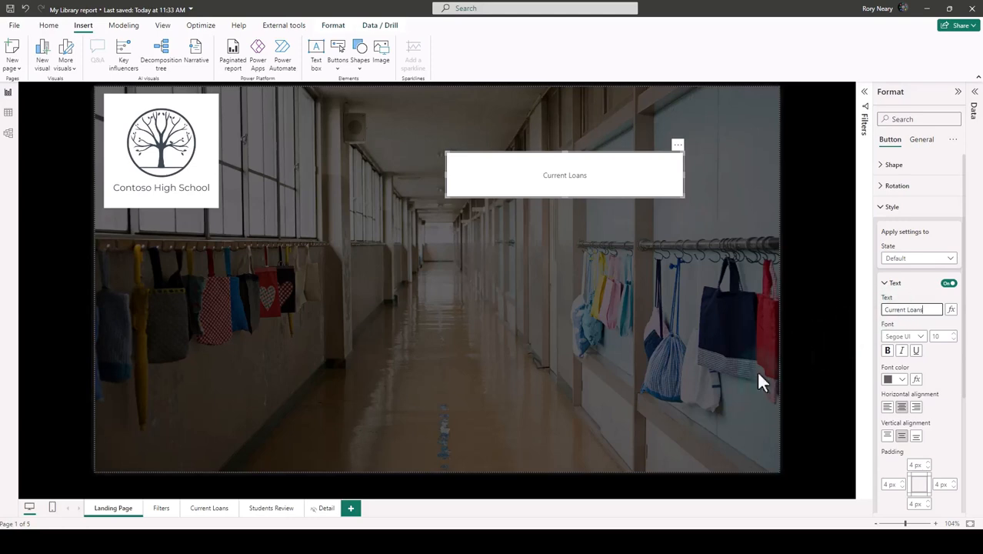
left_click(460, 507)
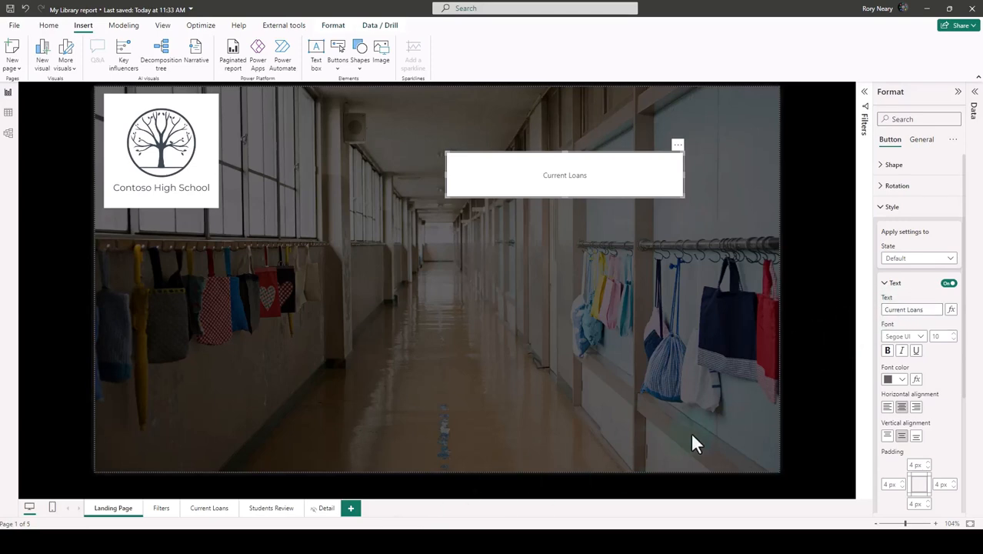
Set the button text's font size to 50 and enlarge the button to fit the label comfortably.
left_click(946, 336)
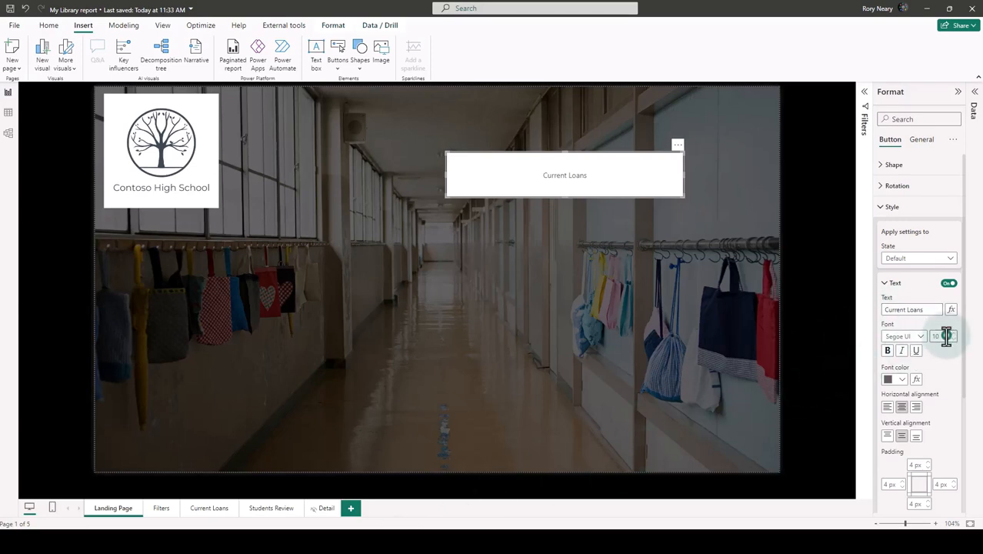
left_click_drag(946, 336, 912, 334)
type("50")
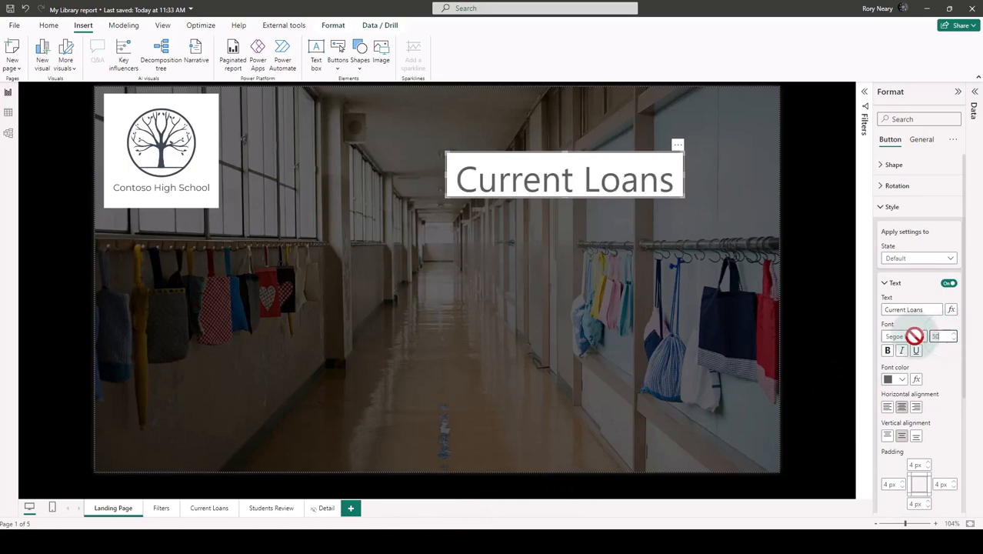
left_click_drag(683, 197, 723, 214)
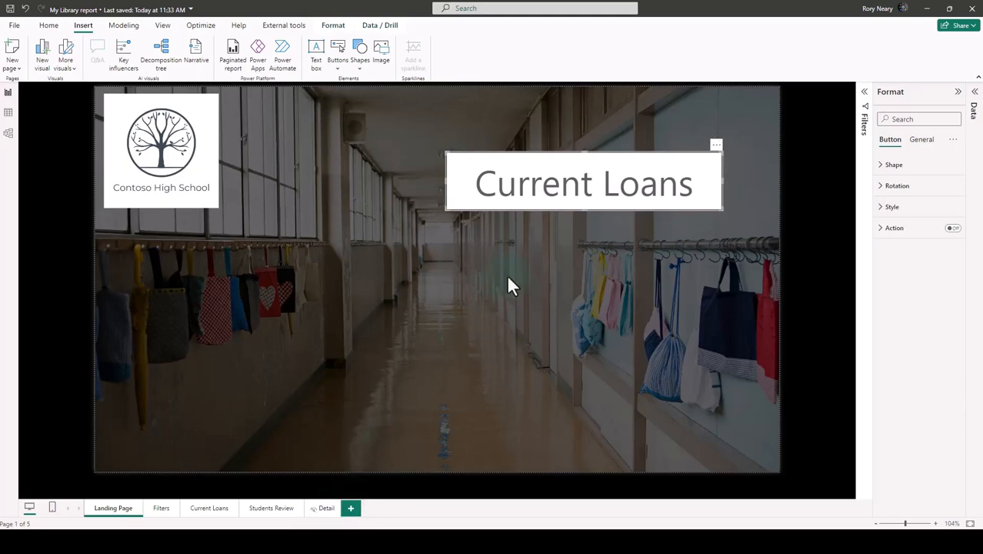
Duplicate the Current Loans button twice and stack the copies evenly beneath the original, aligned with its edges.
left_click(571, 194)
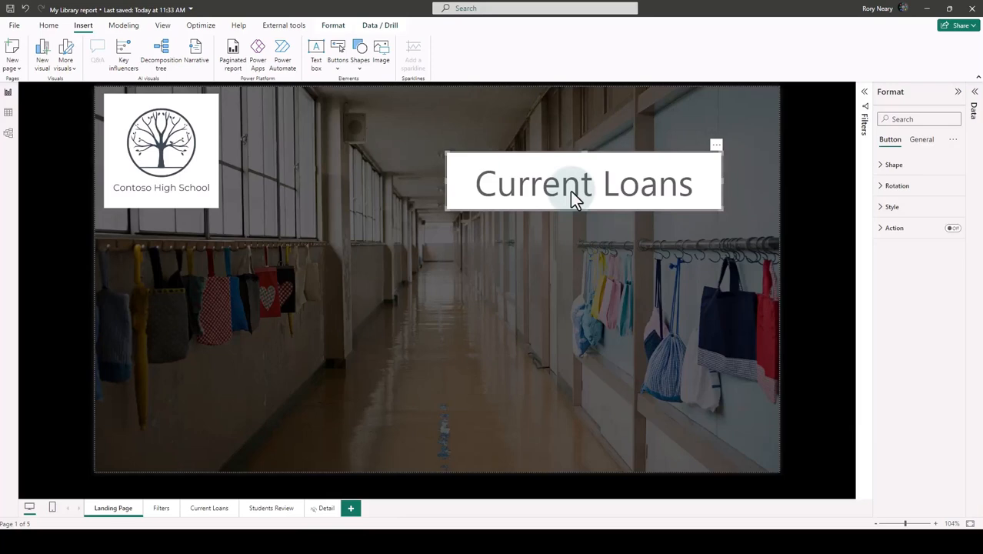
key("ctrl+v")
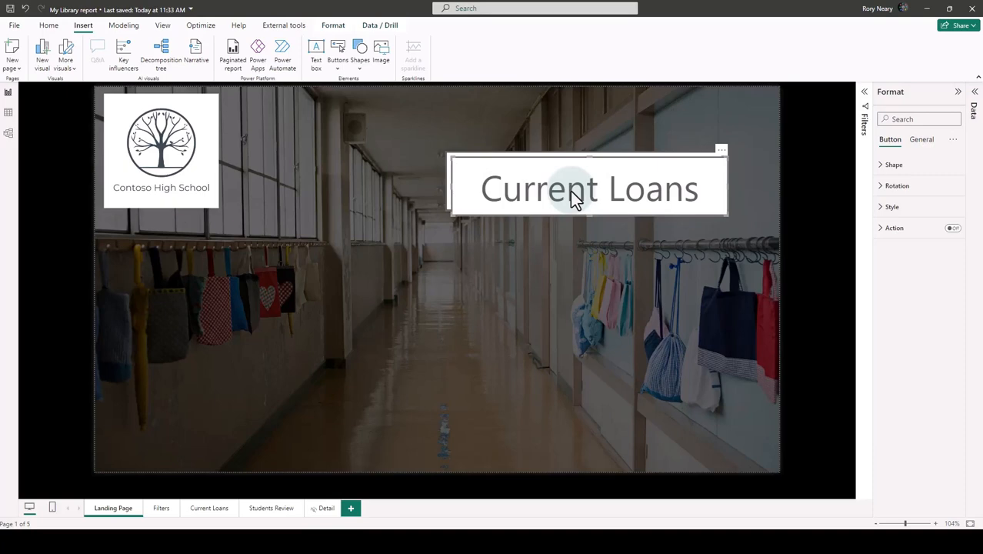
key("ctrl+v")
left_click_drag(571, 174, 566, 318)
left_click(571, 192)
left_click_drag(571, 196, 565, 265)
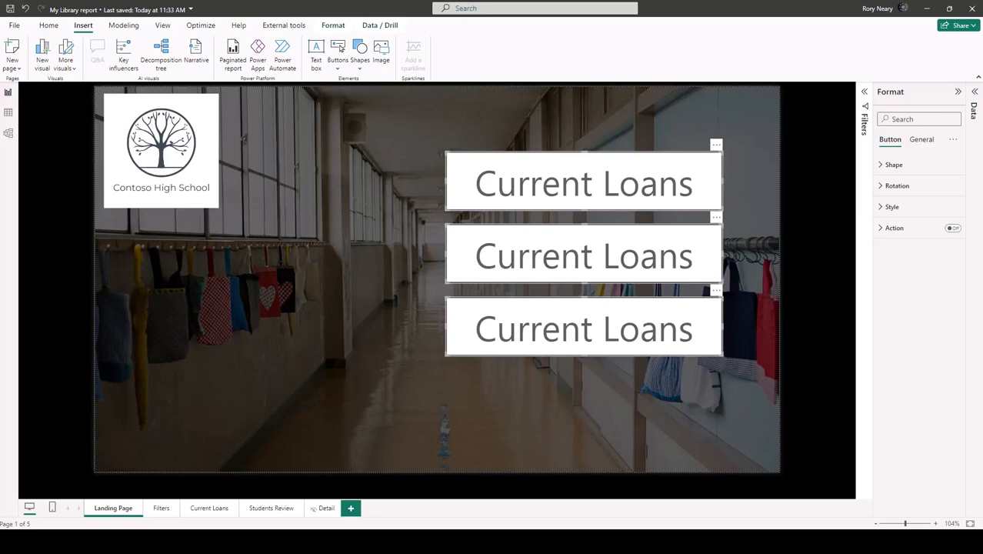
left_click(583, 254)
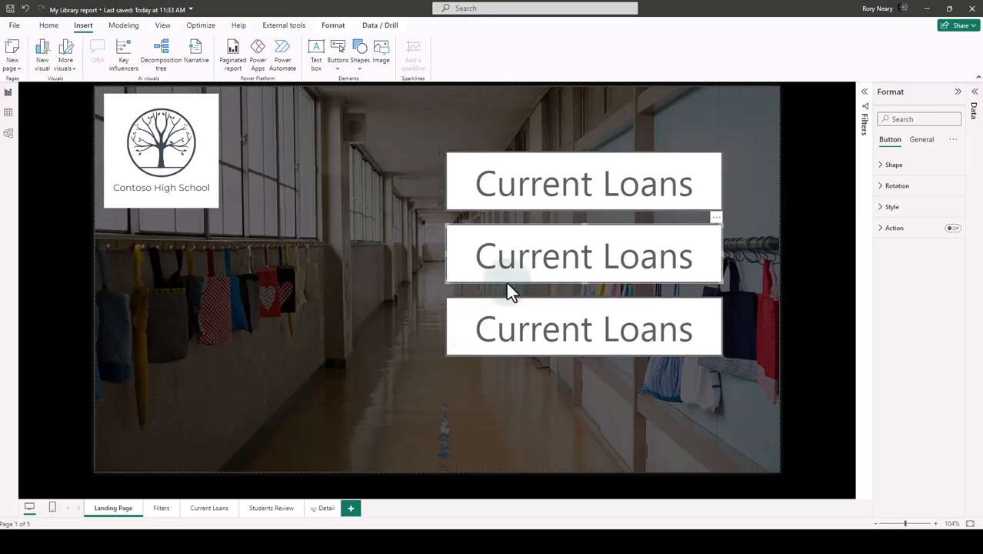